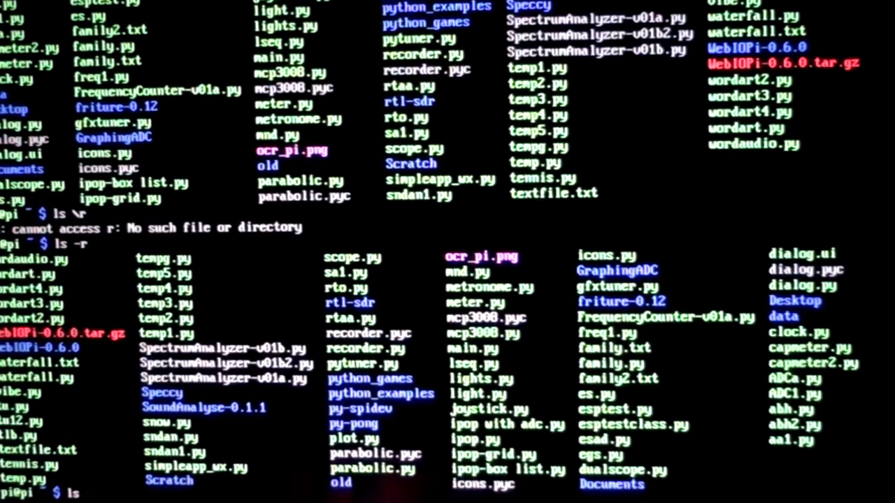
text(python mnd.py)
Run the command python mnd.py to launch the saxophone audio visualizer
key(Return)
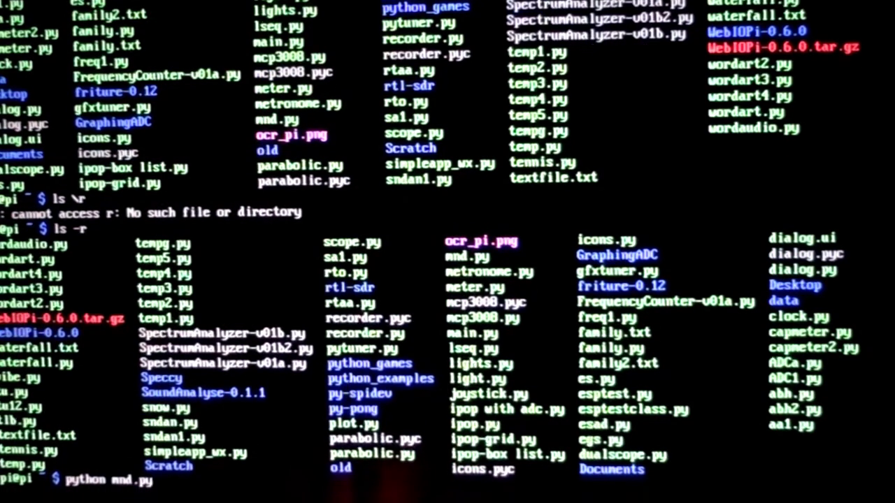